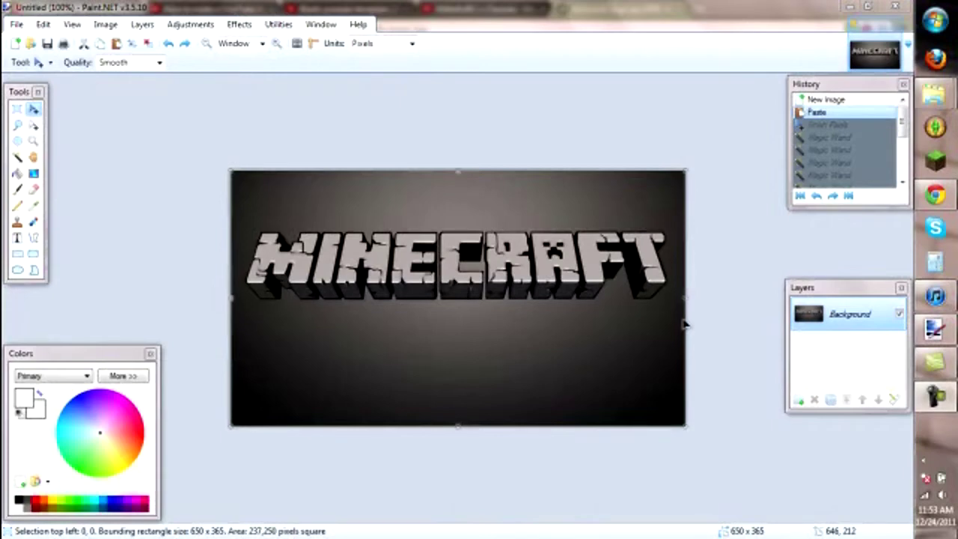
{"action": "left_click", "coordinate": [938, 198]}
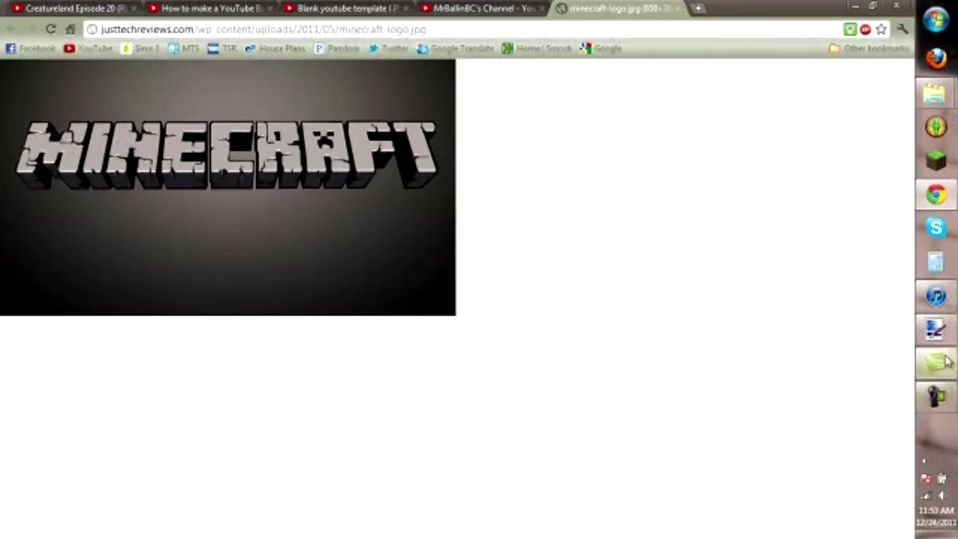
{"action": "left_click", "coordinate": [934, 328]}
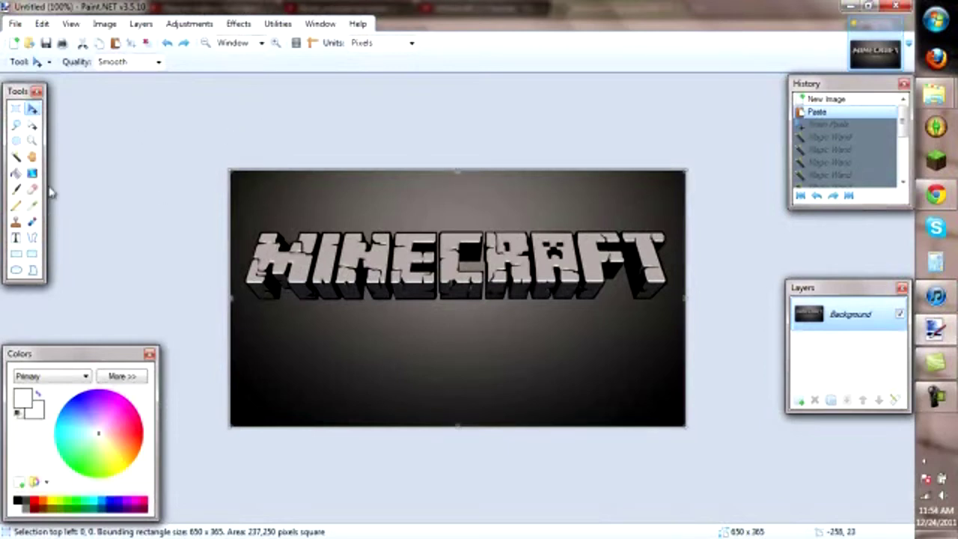
- Cut a rectangular box around the MINECRAFT lettering out of the image
{"action": "left_click", "coordinate": [16, 158]}
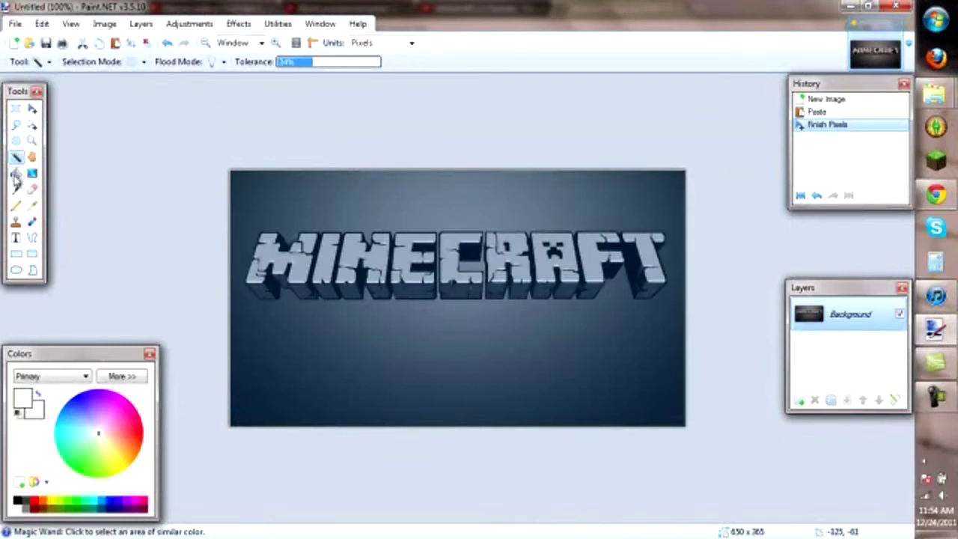
{"action": "left_click", "coordinate": [15, 109]}
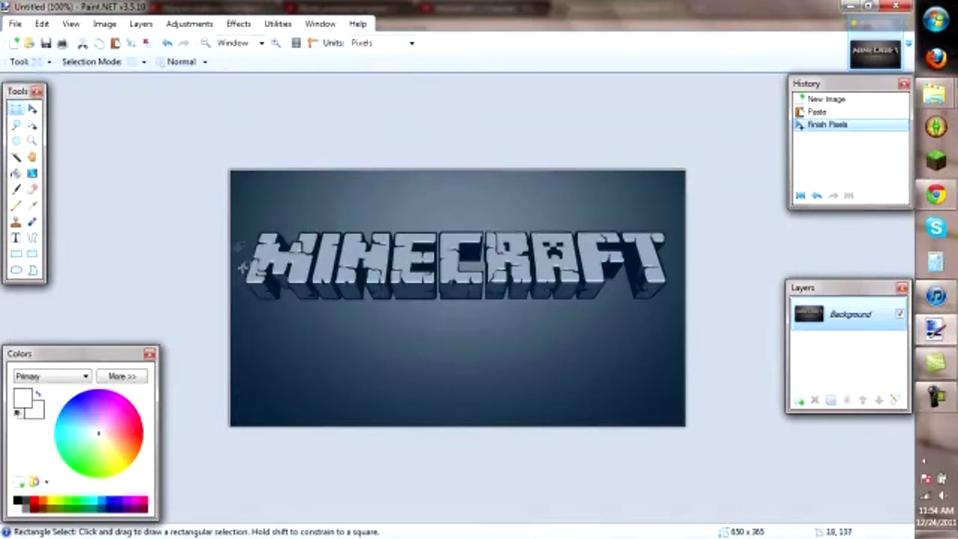
{"action": "left_click_drag", "start_coordinate": [244, 227], "coordinate": [671, 301]}
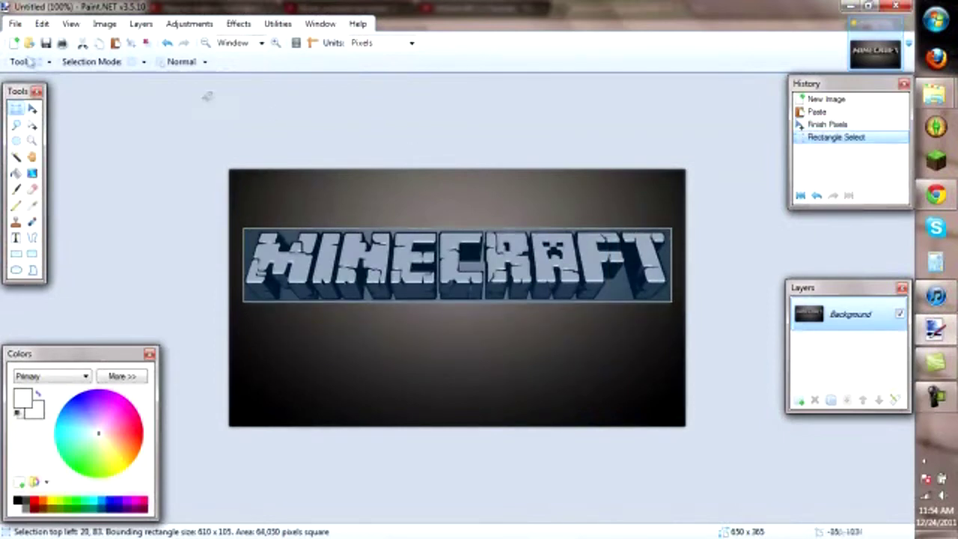
{"action": "left_click", "coordinate": [83, 42]}
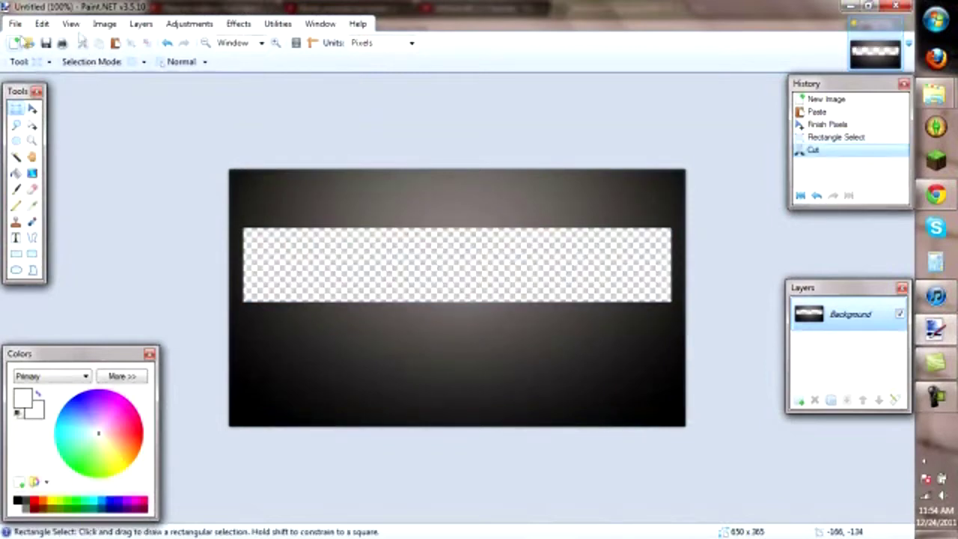
- Create a new 610 × 105 image and paste the MINECRAFT logo strip into it
{"action": "left_click", "coordinate": [13, 43]}
{"action": "left_click", "coordinate": [474, 357]}
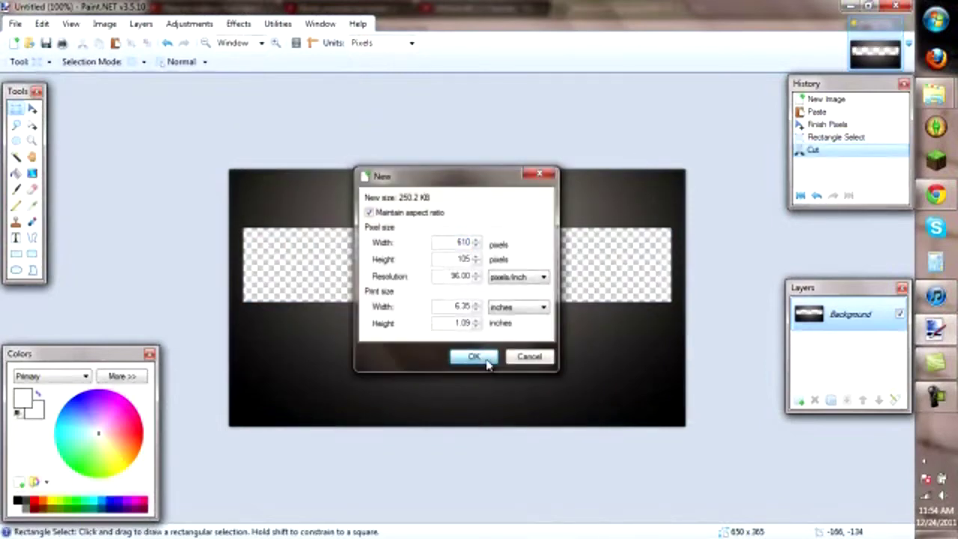
{"action": "key", "text": "ctrl+v"}
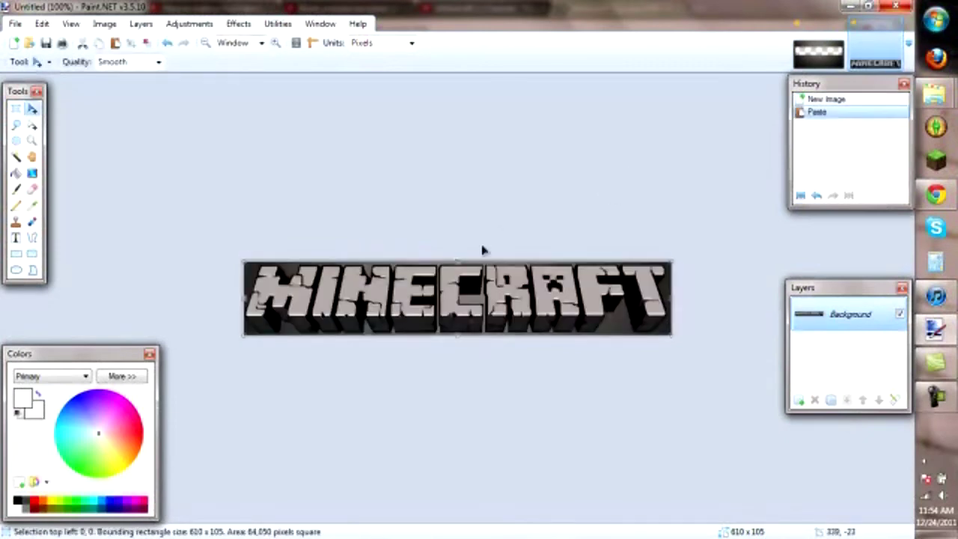
{"action": "left_click", "coordinate": [16, 157]}
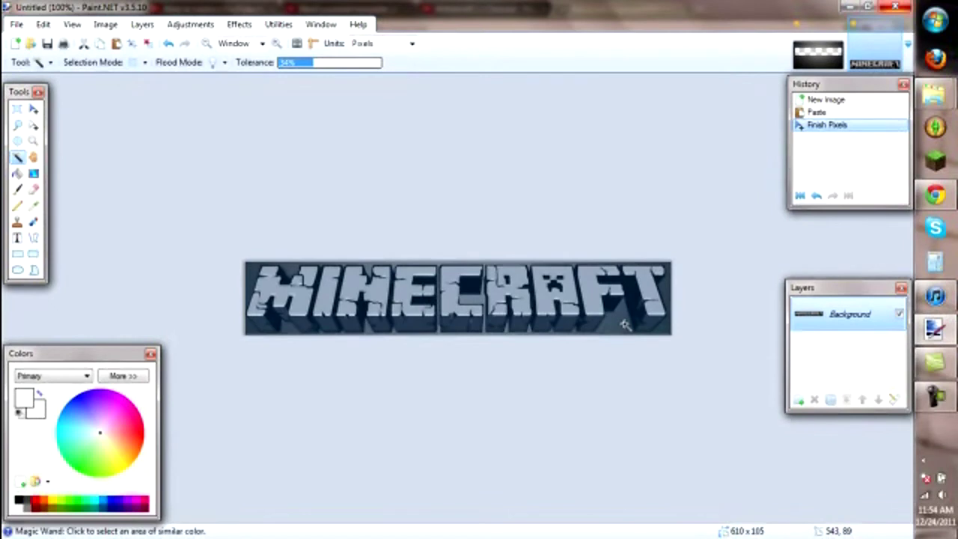
- Magic-wand and cut away the dark background at the logo's right and left ends
{"action": "left_click", "coordinate": [624, 322]}
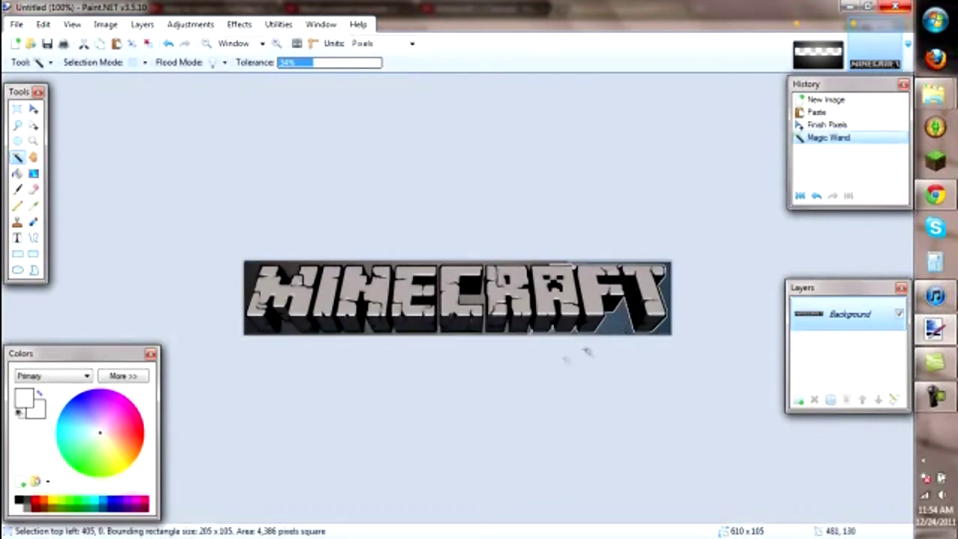
{"action": "left_click", "coordinate": [83, 43]}
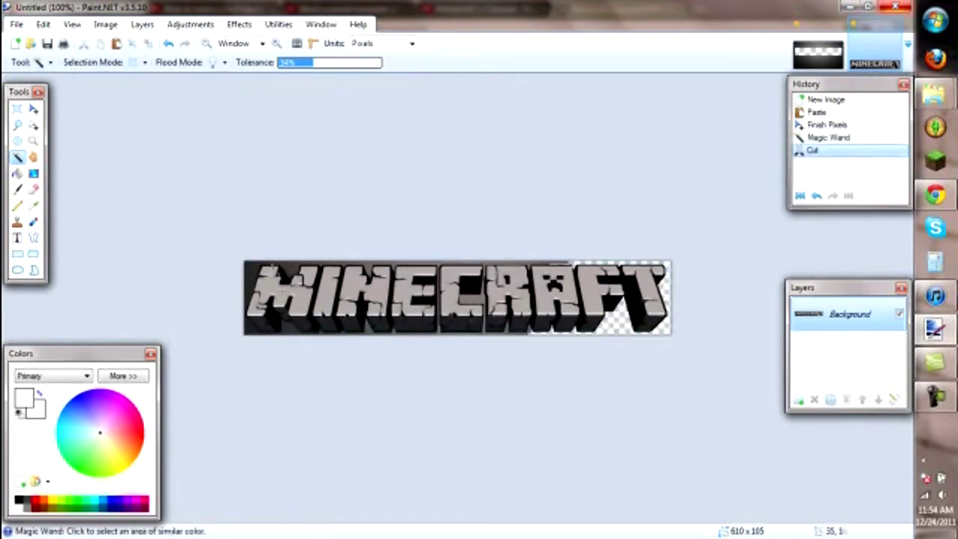
{"action": "left_click", "coordinate": [251, 270]}
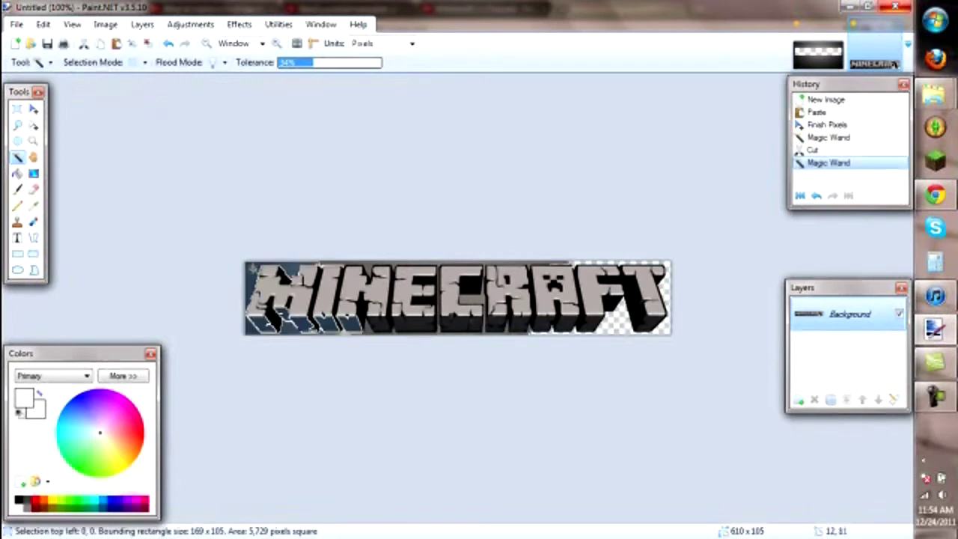
{"action": "left_click", "coordinate": [82, 43]}
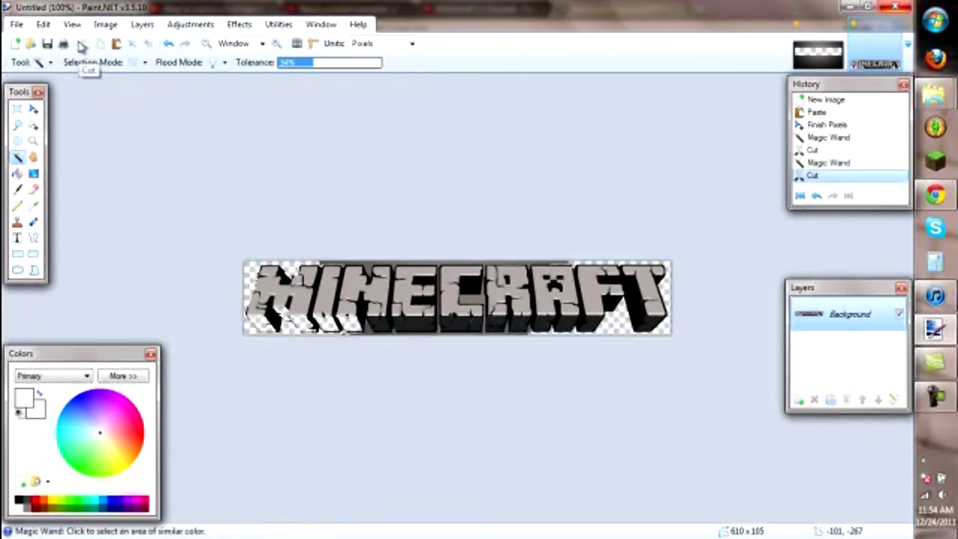
{"action": "left_click", "coordinate": [168, 43]}
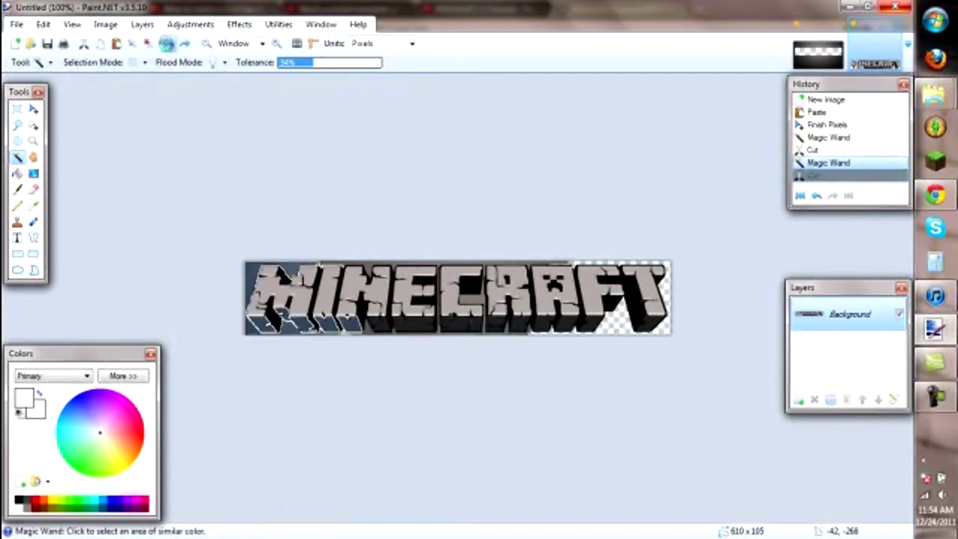
{"action": "left_click", "coordinate": [368, 333]}
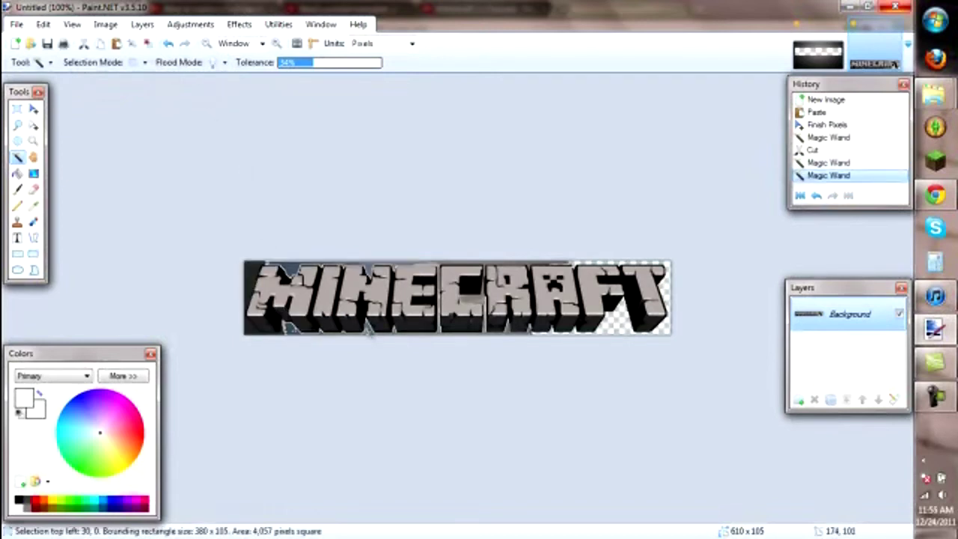
{"action": "left_click", "coordinate": [84, 44]}
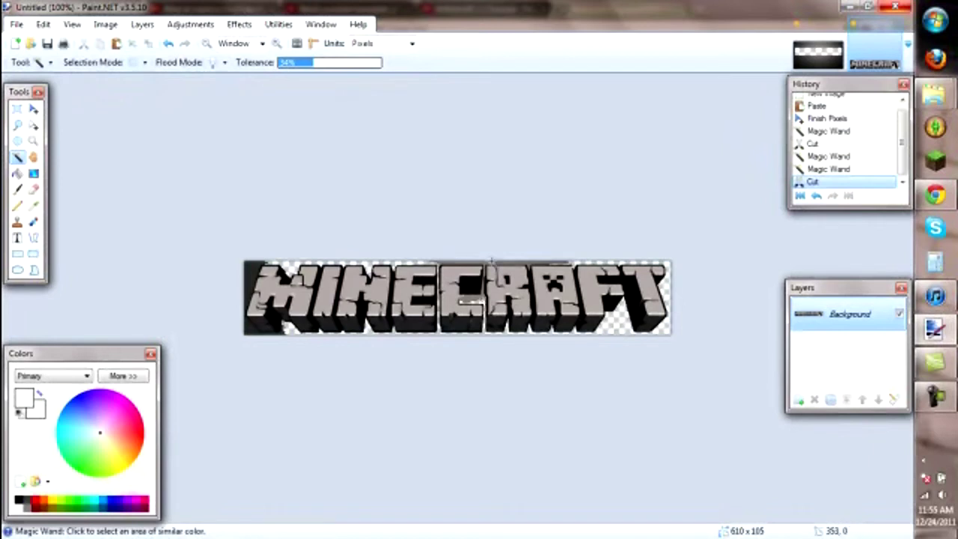
- Remove the dark background along the top of the lettering
{"action": "left_click", "coordinate": [492, 261]}
{"action": "left_click", "coordinate": [169, 43]}
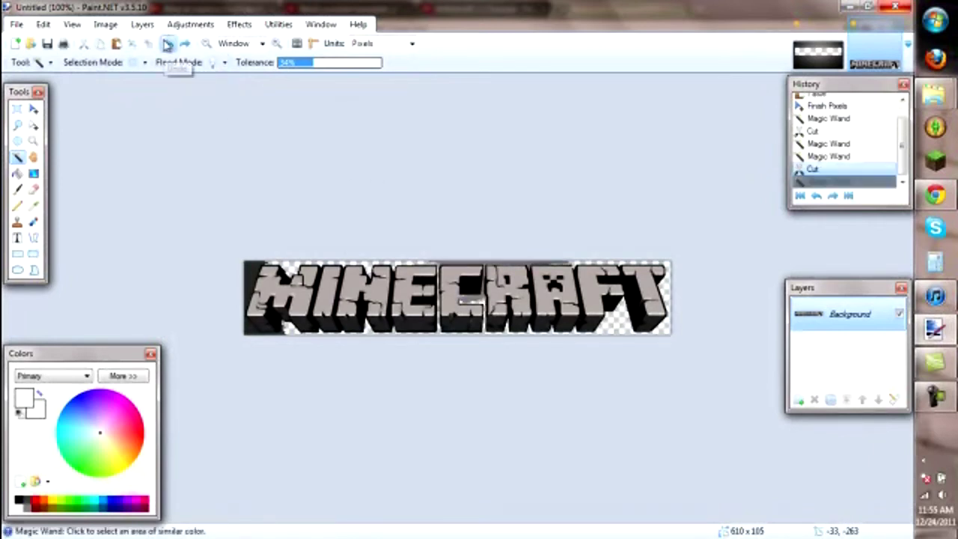
{"action": "left_click", "coordinate": [169, 43]}
{"action": "left_click", "coordinate": [185, 43]}
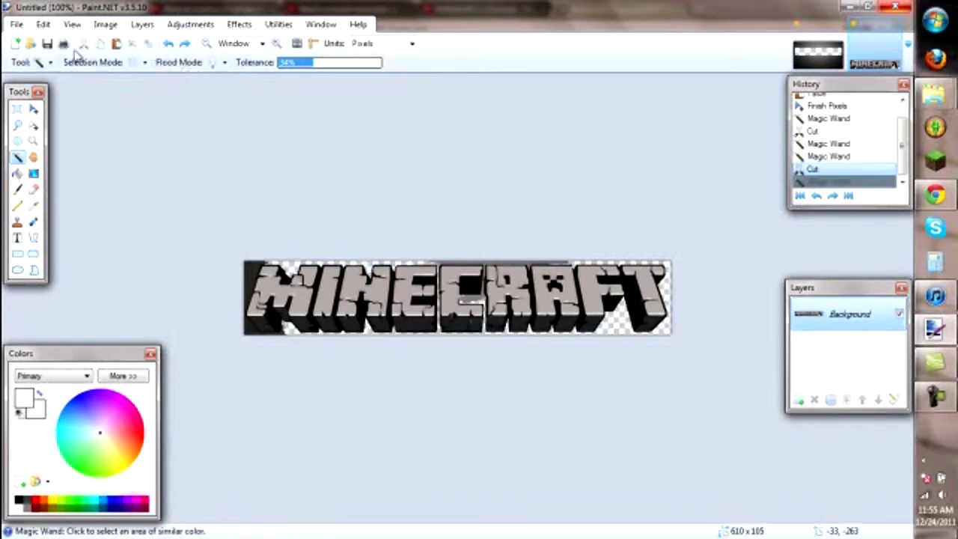
{"action": "left_click", "coordinate": [185, 45]}
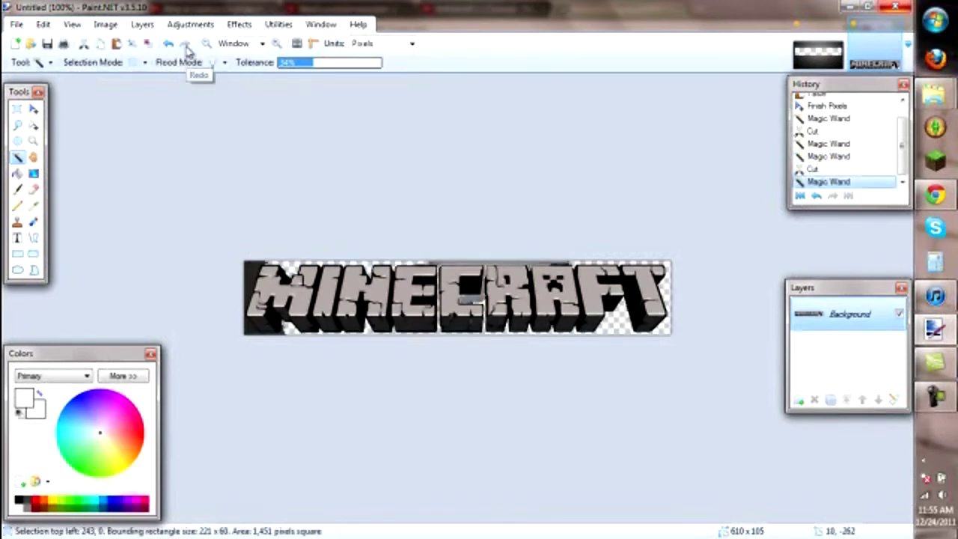
{"action": "left_click", "coordinate": [85, 45]}
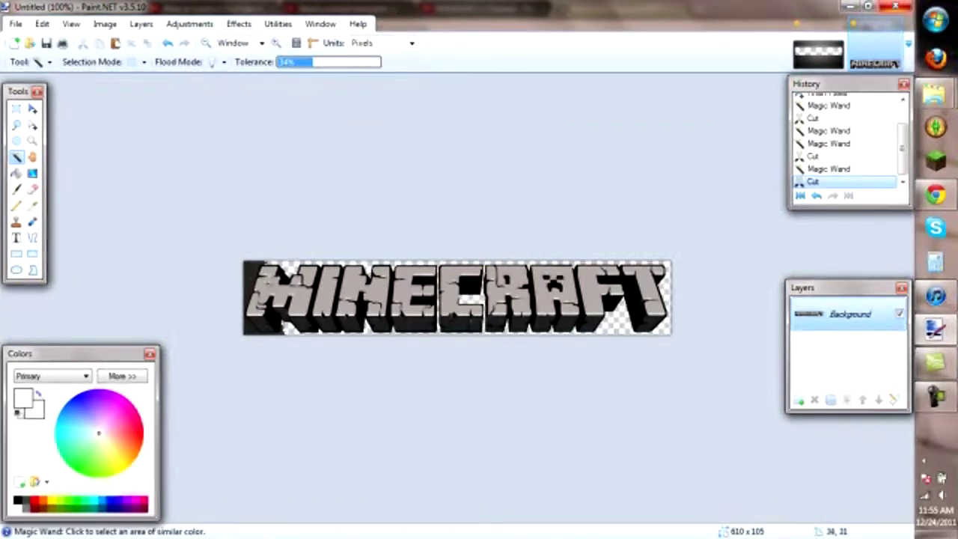
- Cut away the leftover dark patch at the logo's bottom-left
{"action": "left_click", "coordinate": [247, 275]}
{"action": "left_click", "coordinate": [252, 332]}
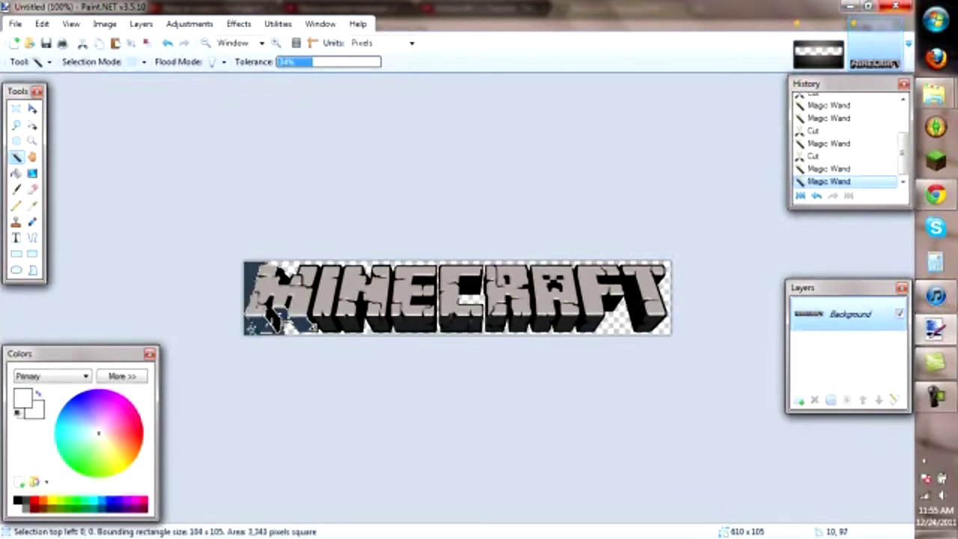
{"action": "left_click", "coordinate": [285, 337]}
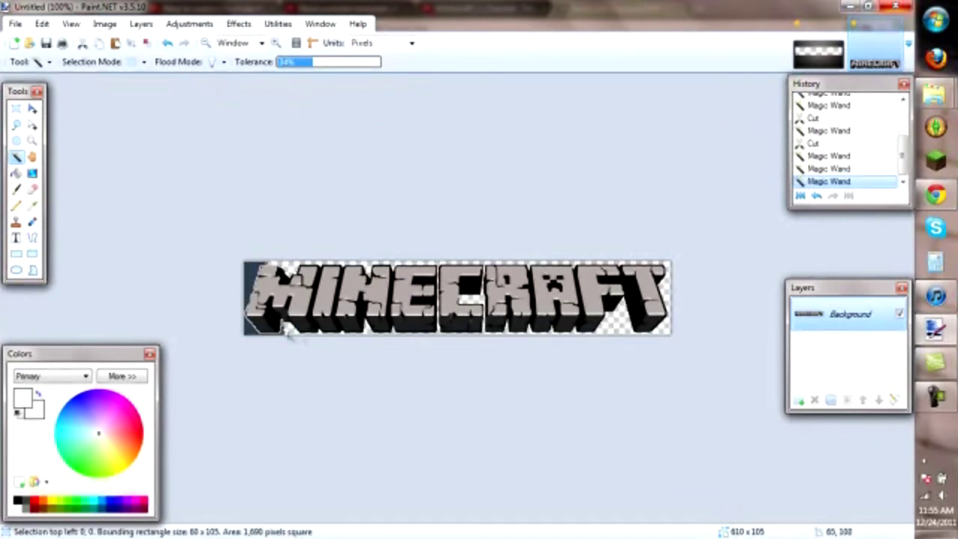
{"action": "left_click", "coordinate": [84, 45]}
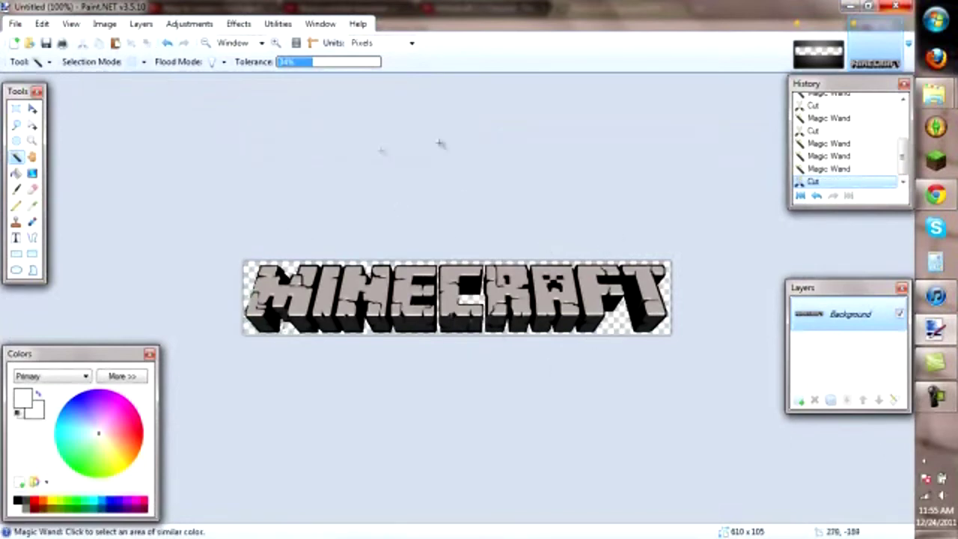
{"action": "left_click", "coordinate": [17, 109]}
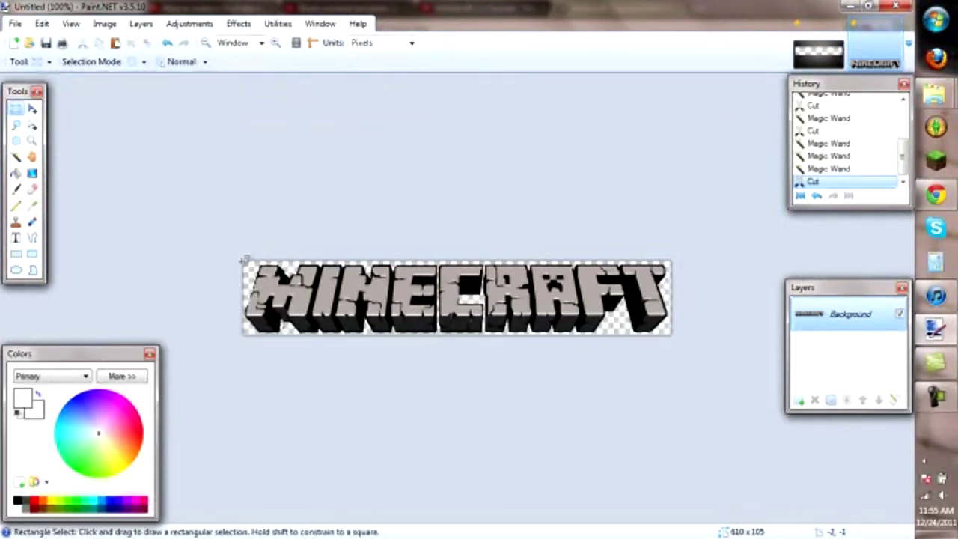
- Select the whole transparent logo and create a new 864 × 149 image
{"action": "left_click_drag", "start_coordinate": [243, 260], "coordinate": [676, 344]}
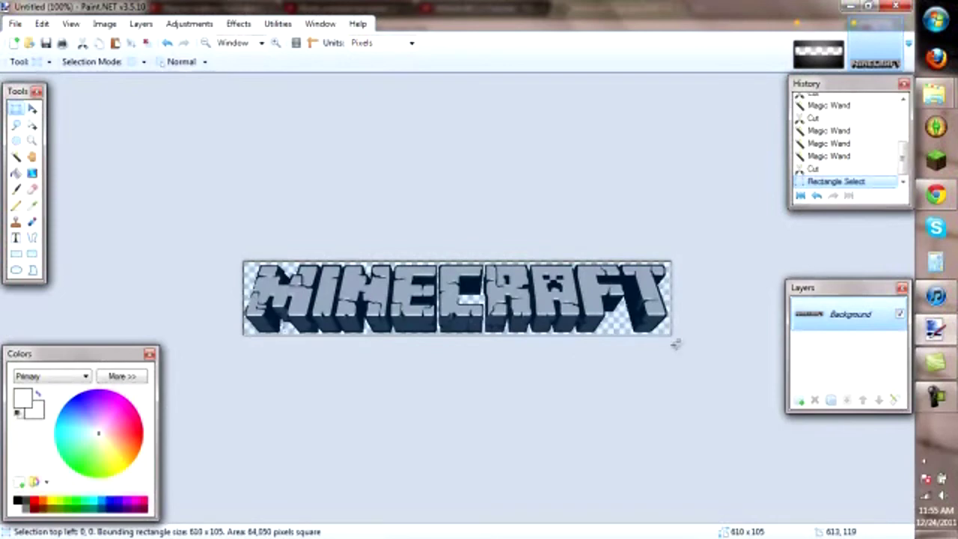
{"action": "left_click", "coordinate": [13, 43]}
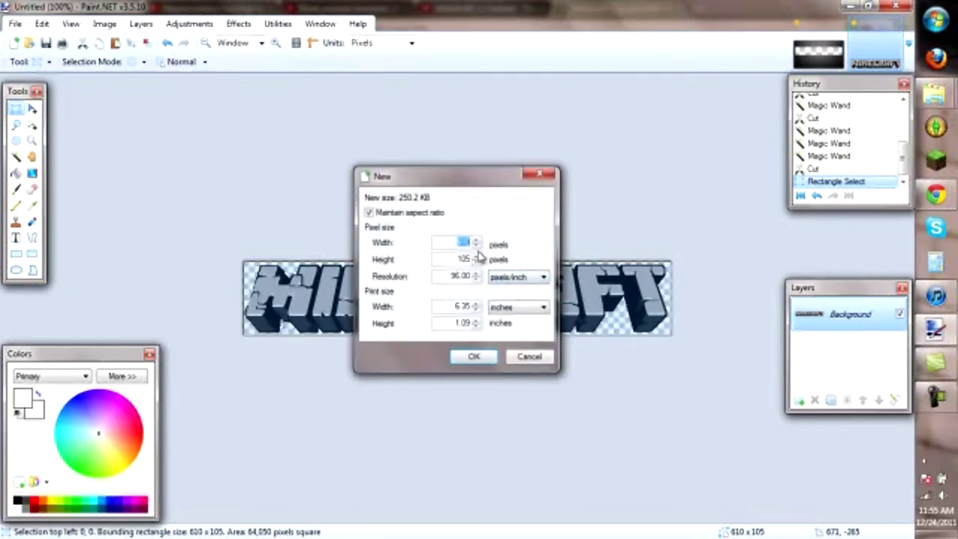
{"action": "left_click", "coordinate": [476, 241]}
{"action": "left_click", "coordinate": [476, 241]}
{"action": "left_click", "coordinate": [476, 242]}
{"action": "left_click", "coordinate": [476, 242]}
{"action": "left_click", "coordinate": [474, 356]}
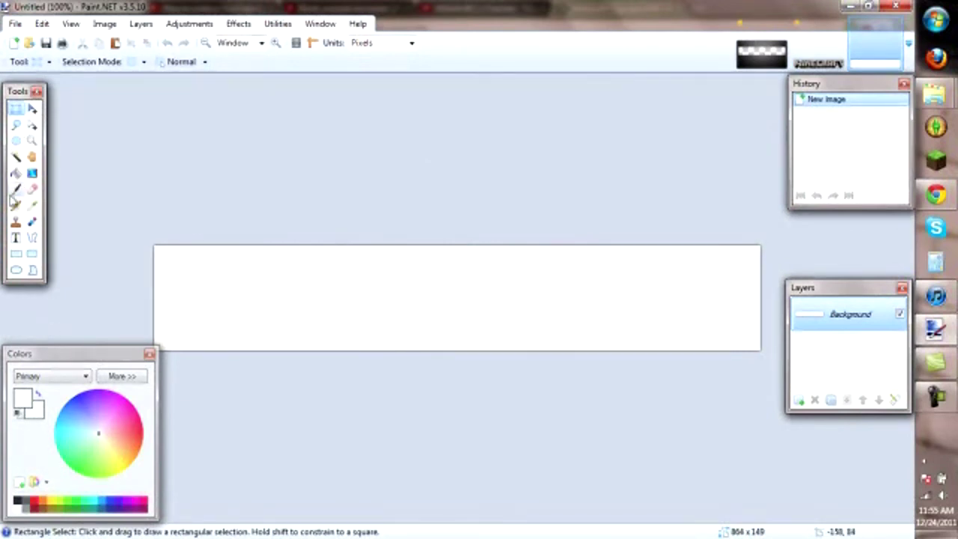
- Fill the canvas with dark blue, add Layer 2, and paste the logo onto it
{"action": "left_click", "coordinate": [16, 173]}
{"action": "left_click", "coordinate": [104, 509]}
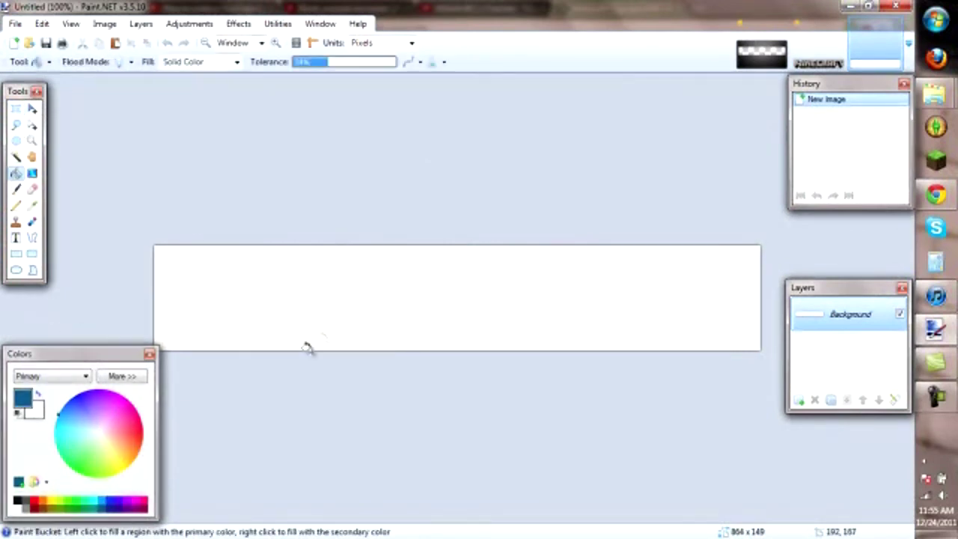
{"action": "left_click", "coordinate": [353, 302]}
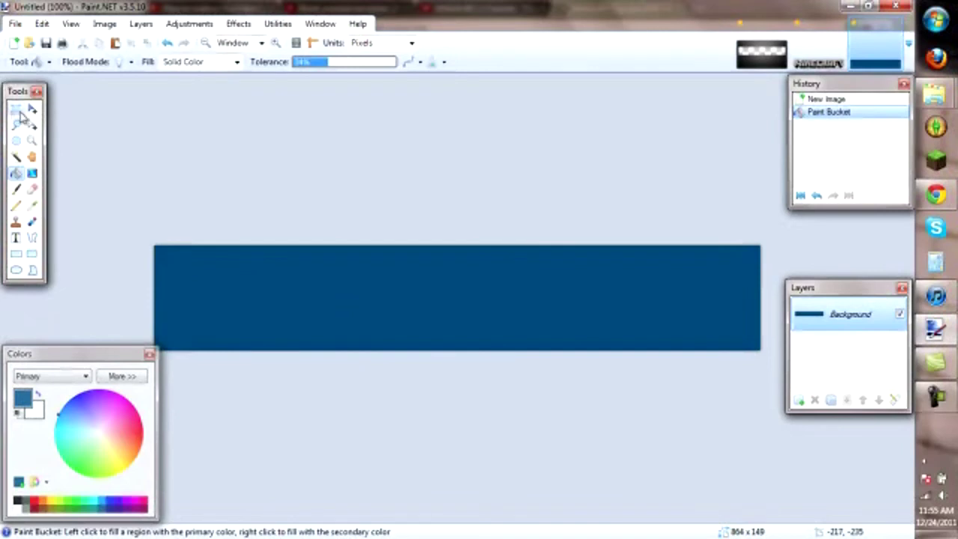
{"action": "left_click", "coordinate": [799, 402]}
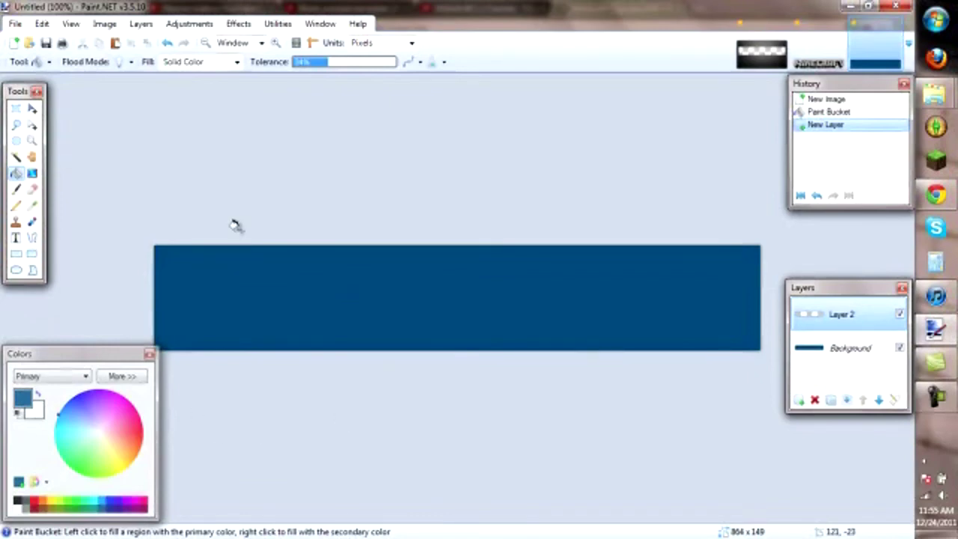
{"action": "key", "text": "ctrl+v"}
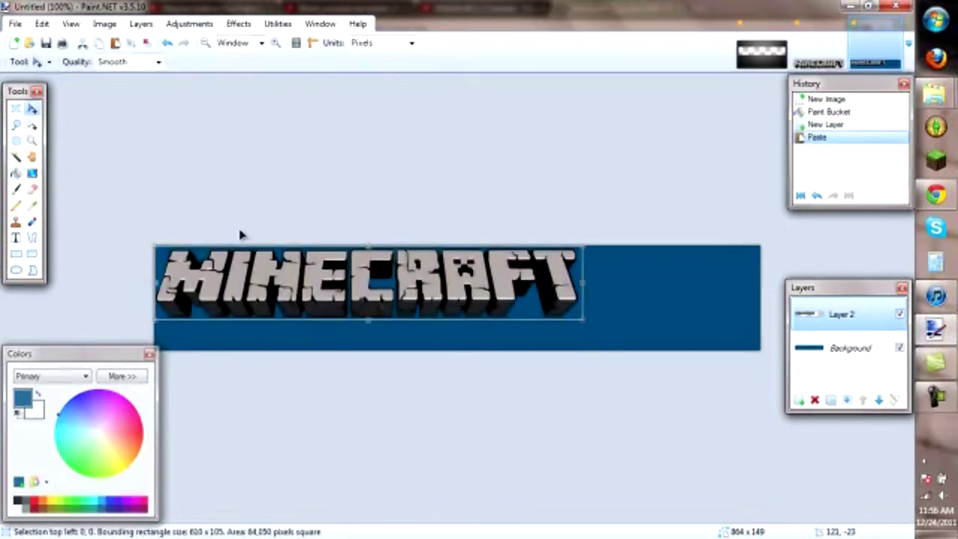
- Move, shrink and slightly tilt the pasted logo across the blue banner
{"action": "left_click_drag", "start_coordinate": [378, 268], "coordinate": [496, 280]}
{"action": "left_click_drag", "start_coordinate": [678, 323], "coordinate": [629, 323]}
{"action": "left_click_drag", "start_coordinate": [626, 307], "coordinate": [318, 278]}
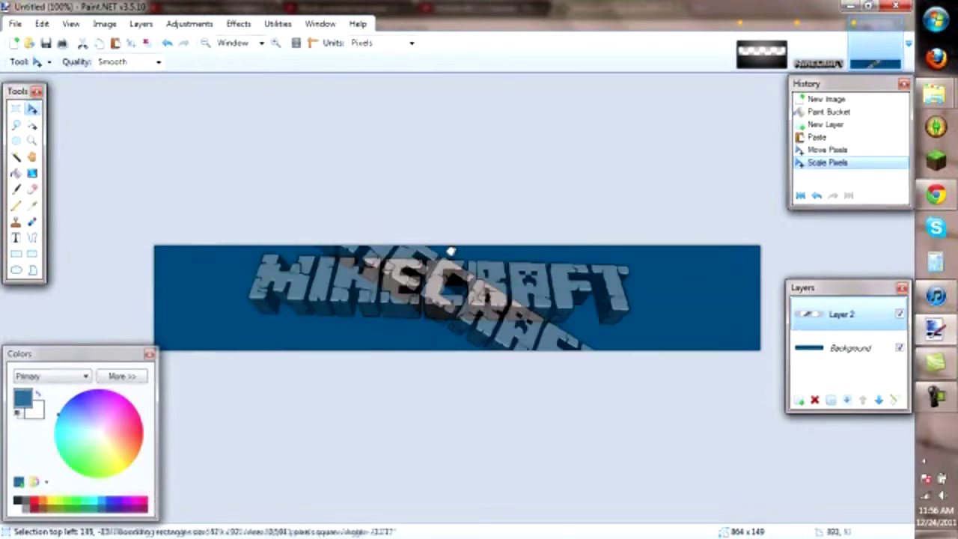
{"action": "mouse_move", "coordinate": [452, 252]}
{"action": "left_mouse_down"}
{"action": "mouse_move", "coordinate": [409, 265]}
{"action": "mouse_move", "coordinate": [456, 254]}
{"action": "left_mouse_up"}
{"action": "left_click_drag", "start_coordinate": [484, 308], "coordinate": [497, 285]}
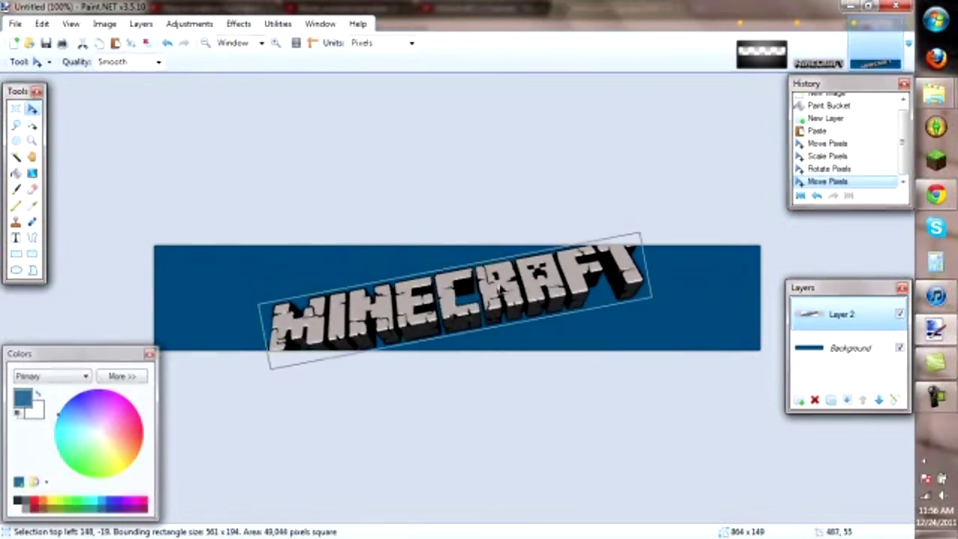
- Show the YouTube channel tab with its red MINECRAFT banner in Chrome as a reference
{"action": "left_click", "coordinate": [907, 191]}
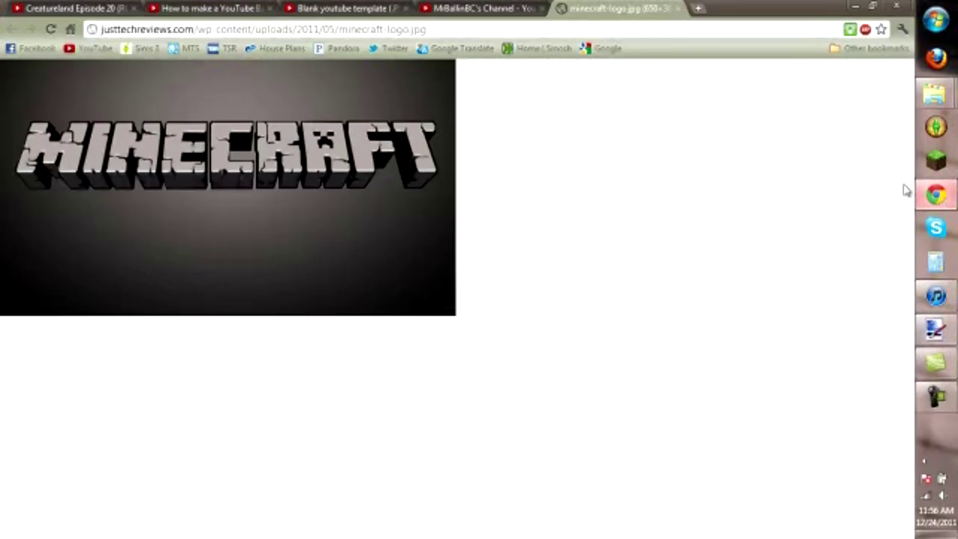
{"action": "left_click", "coordinate": [498, 8]}
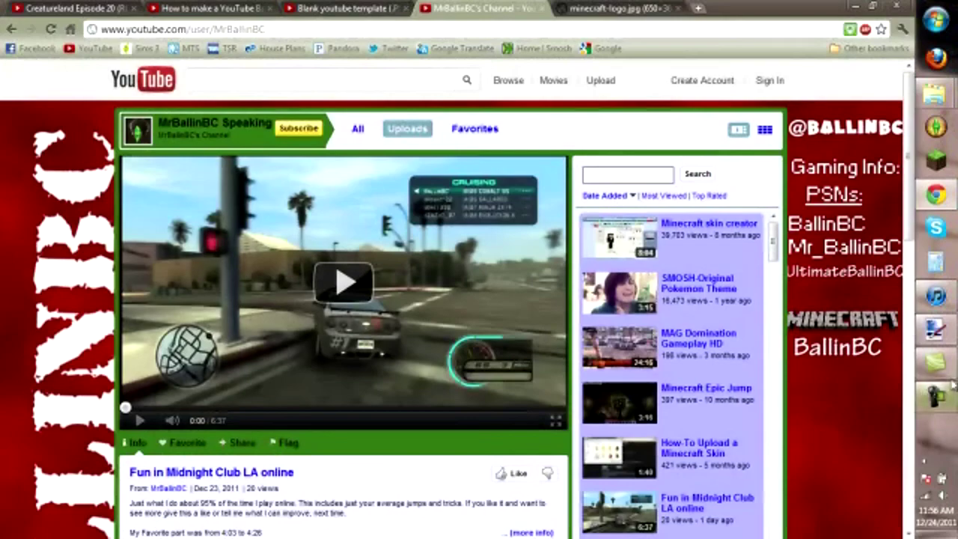
- Bring Paint.NET back to the front with the blue 864 × 149 banner and logo
{"action": "mouse_move", "coordinate": [940, 197]}
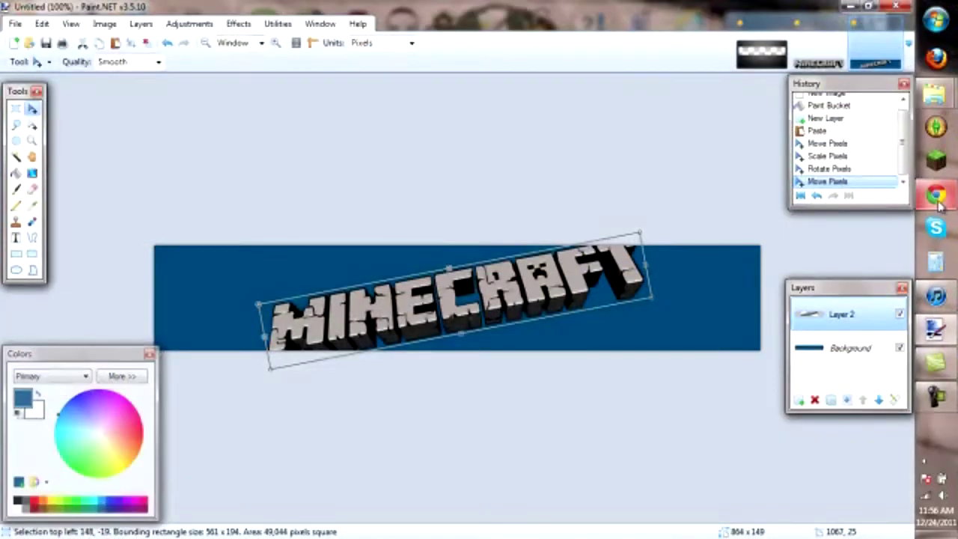